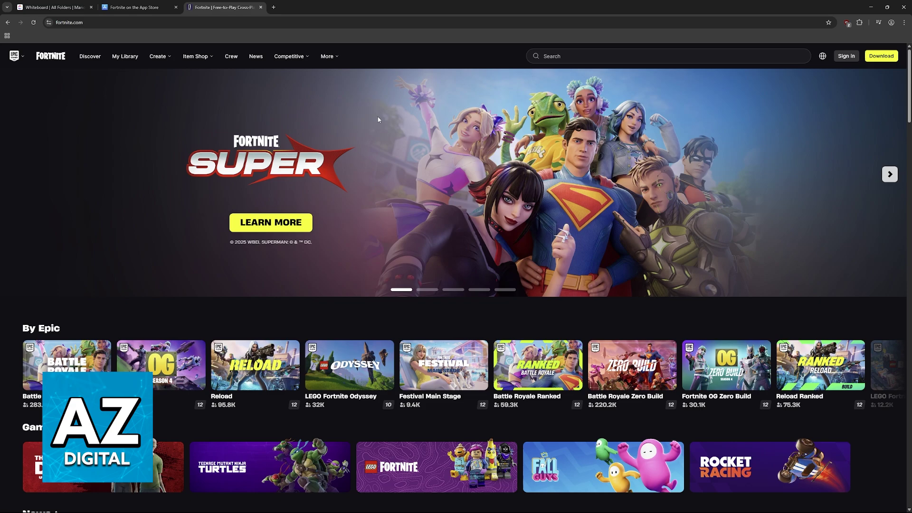
# Step: Circle the Credit Card option on the Epic checkout screenshot in pink
pyautogui.click(54, 8)
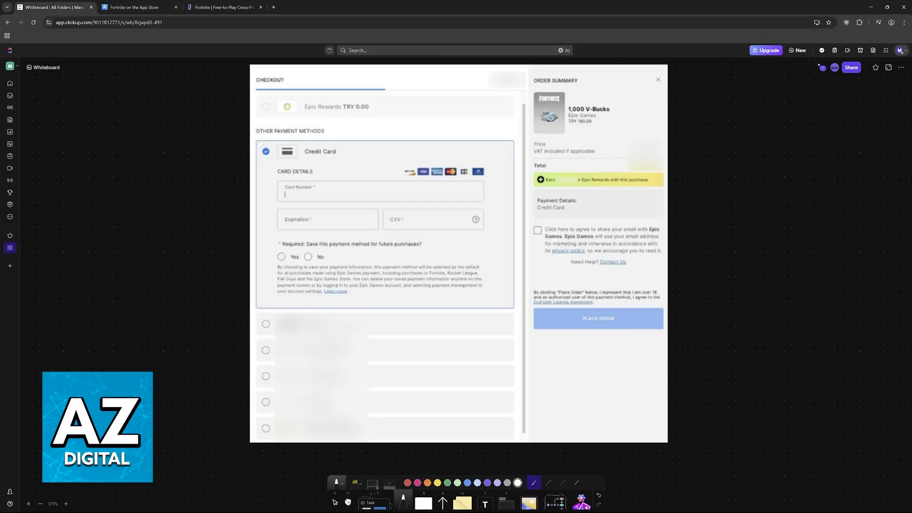
pyautogui.hotkey('ctrl', 'Tab')
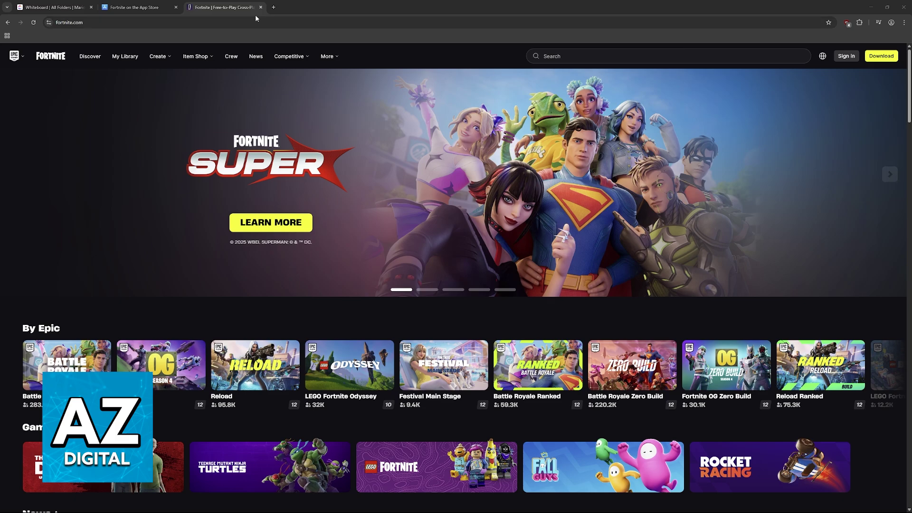
pyautogui.click(54, 7)
pyautogui.click(421, 488)
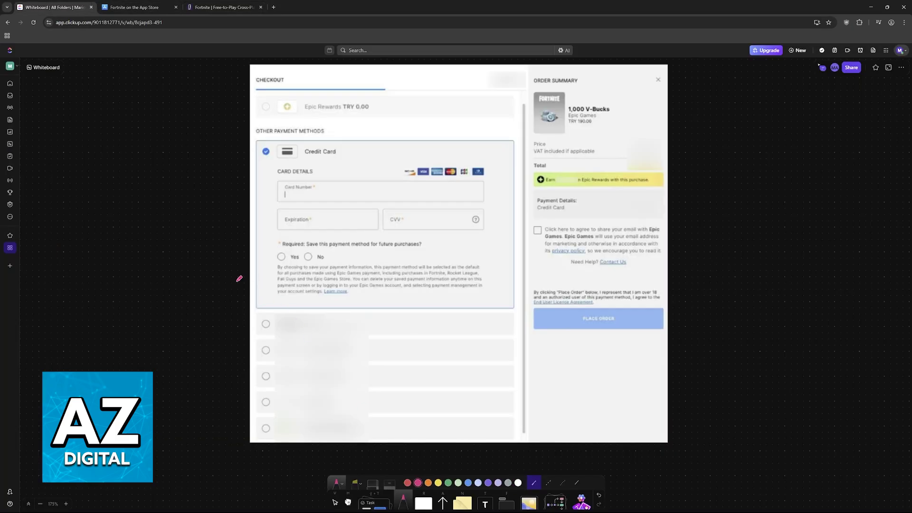
pyautogui.moveTo(274, 150); pyautogui.dragTo(270, 159)
# Step: Handwrite 'Apple?' left of the checkout form and strike it through
pyautogui.moveTo(157, 231)
pyautogui.mouseDown()
pyautogui.moveTo(172, 228)
pyautogui.moveTo(178, 246)
pyautogui.mouseUp()
pyautogui.moveTo(179, 211)
pyautogui.mouseDown()
pyautogui.moveTo(196, 243)
pyautogui.moveTo(217, 210)
pyautogui.moveTo(228, 218)
pyautogui.mouseUp()
pyautogui.moveTo(161, 228); pyautogui.dragTo(221, 194)
pyautogui.moveTo(146, 206); pyautogui.dragTo(235, 214)
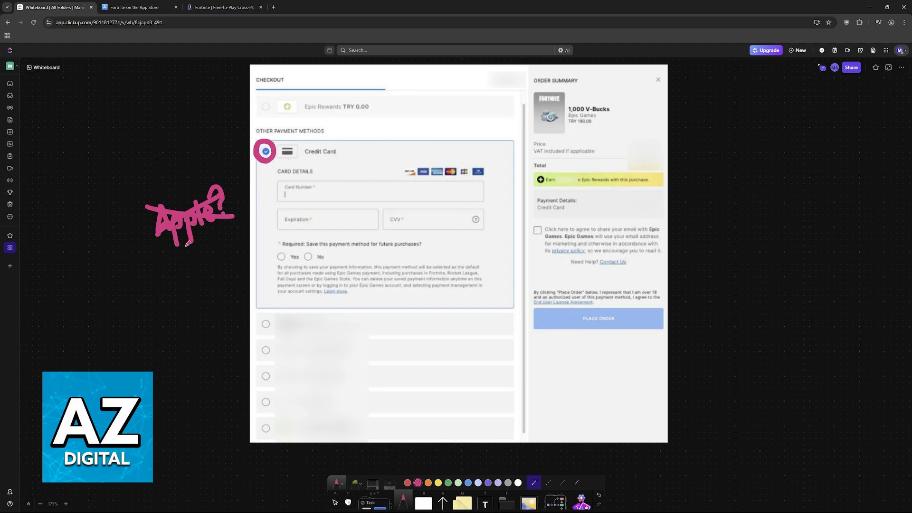
pyautogui.moveTo(164, 245); pyautogui.dragTo(271, 221)
pyautogui.scroll(-8, 428, 214)
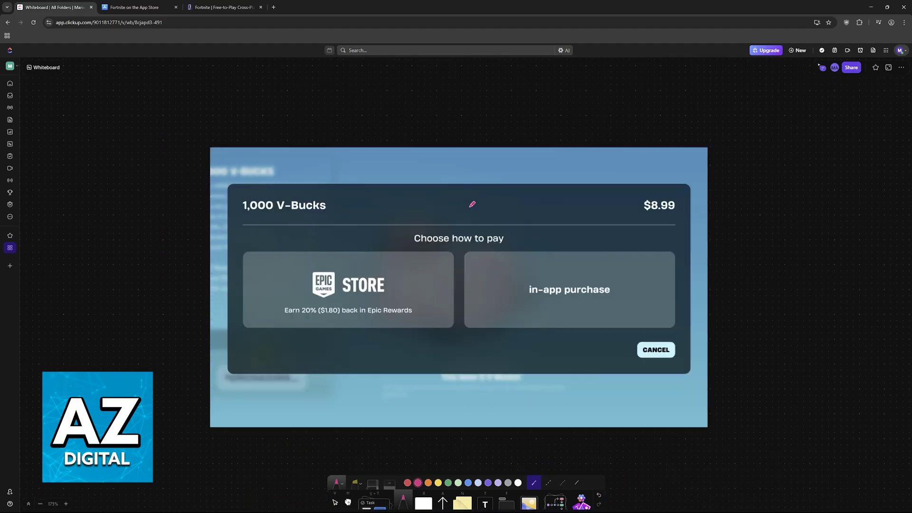
pyautogui.scroll(-1, 472, 205)
pyautogui.scroll(3, 457, 235)
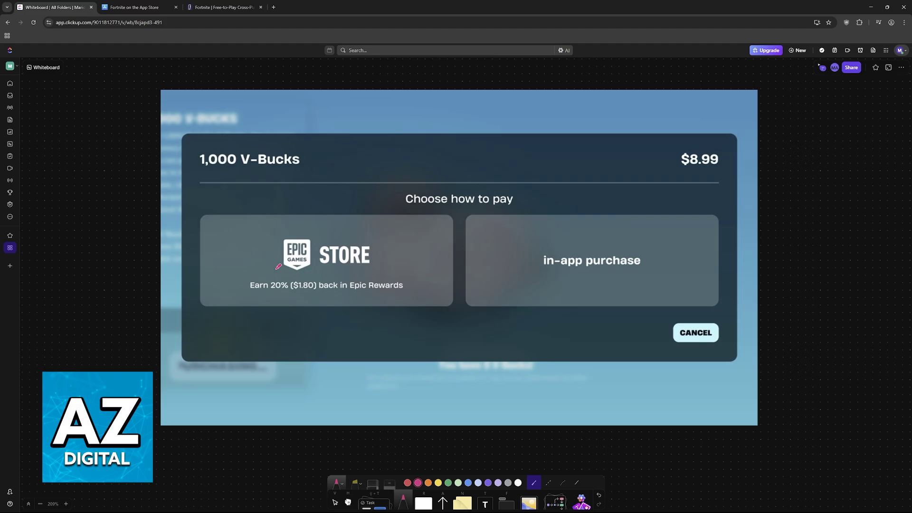
# Step: Circle the EPIC STORE logo and arrow it to a box around in-app purchase
pyautogui.moveTo(278, 267); pyautogui.dragTo(277, 268)
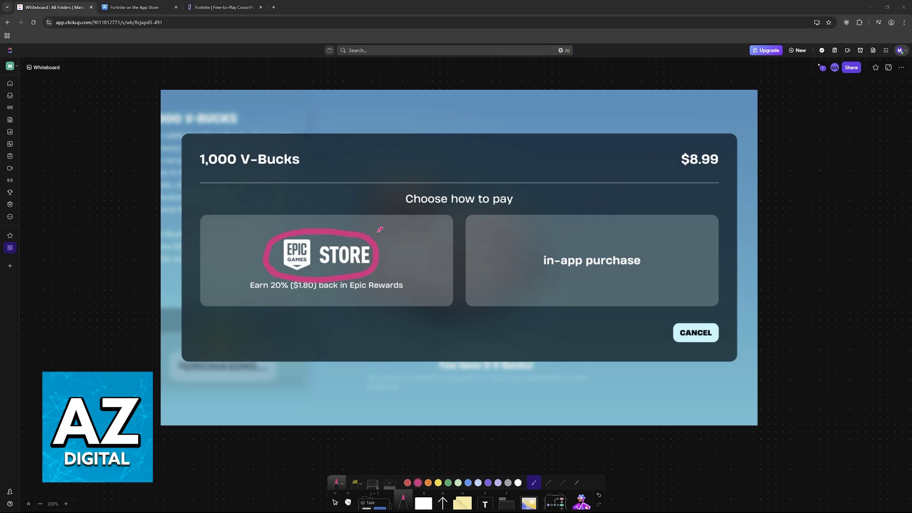
pyautogui.moveTo(376, 236)
pyautogui.mouseDown()
pyautogui.moveTo(374, 220)
pyautogui.moveTo(421, 210)
pyautogui.moveTo(499, 211)
pyautogui.moveTo(540, 224)
pyautogui.mouseUp()
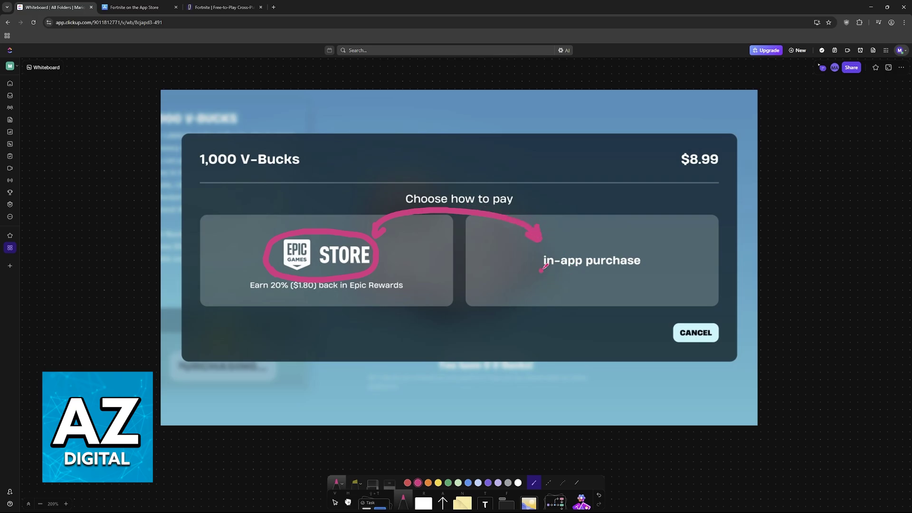
pyautogui.moveTo(547, 270)
pyautogui.mouseDown()
pyautogui.moveTo(541, 244)
pyautogui.moveTo(645, 245)
pyautogui.moveTo(652, 264)
pyautogui.moveTo(549, 277)
pyautogui.moveTo(570, 285)
pyautogui.moveTo(588, 324)
pyautogui.mouseUp()
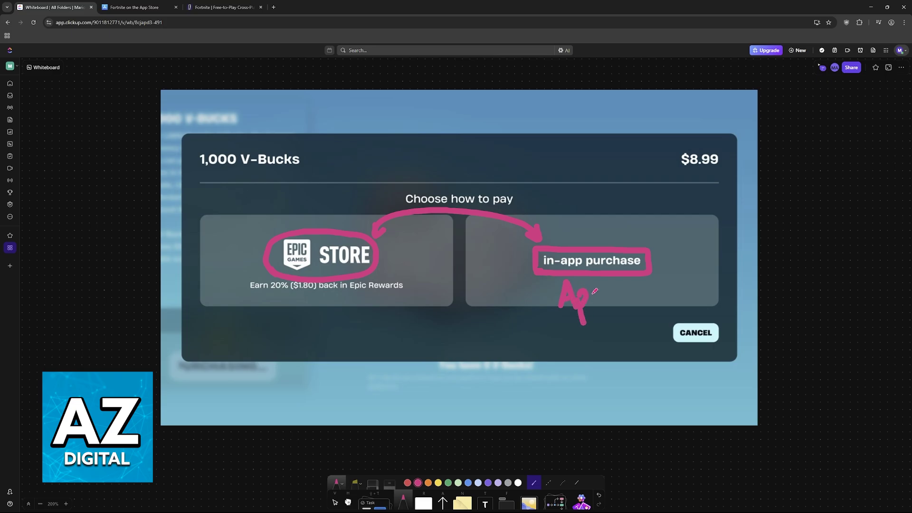
# Step: Write and underline 'Apple PAY' under the in-app purchase option
pyautogui.moveTo(588, 291)
pyautogui.mouseDown()
pyautogui.moveTo(613, 285)
pyautogui.moveTo(624, 299)
pyautogui.moveTo(673, 279)
pyautogui.moveTo(677, 306)
pyautogui.mouseUp()
pyautogui.moveTo(554, 314)
pyautogui.mouseDown()
pyautogui.moveTo(702, 311)
pyautogui.moveTo(659, 269)
pyautogui.mouseUp()
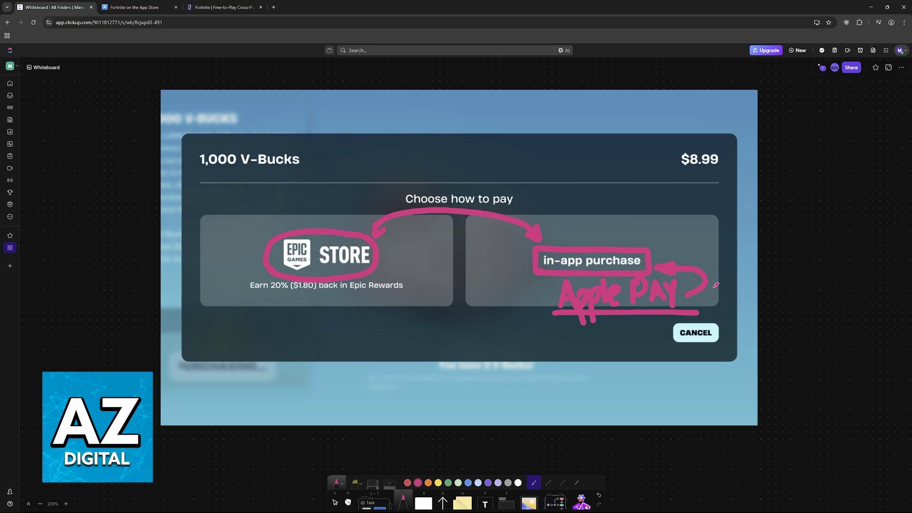
pyautogui.moveTo(314, 267)
pyautogui.mouseDown()
pyautogui.moveTo(265, 269)
pyautogui.moveTo(393, 265)
pyautogui.mouseUp()
pyautogui.scroll(-8, 391, 267)
pyautogui.scroll(-5, 440, 266)
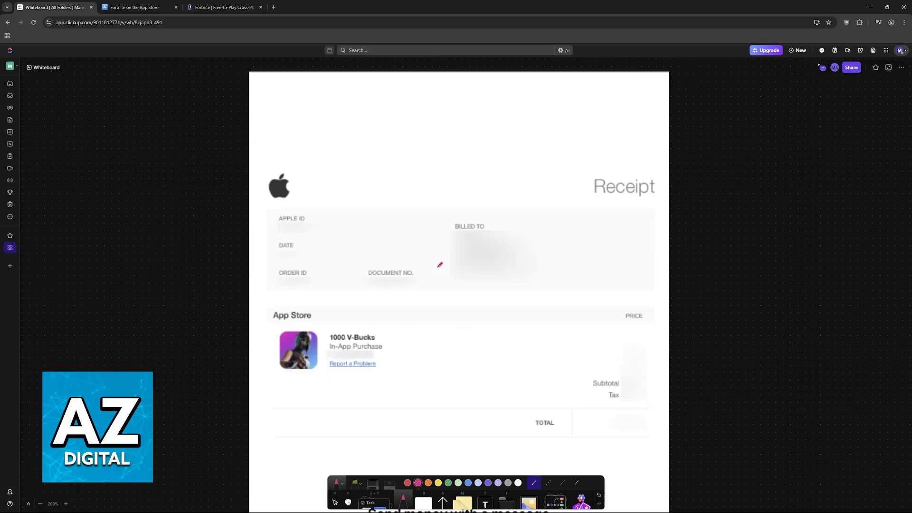
pyautogui.scroll(-2, 440, 266)
pyautogui.scroll(-3, 440, 265)
pyautogui.scroll(-2, 440, 265)
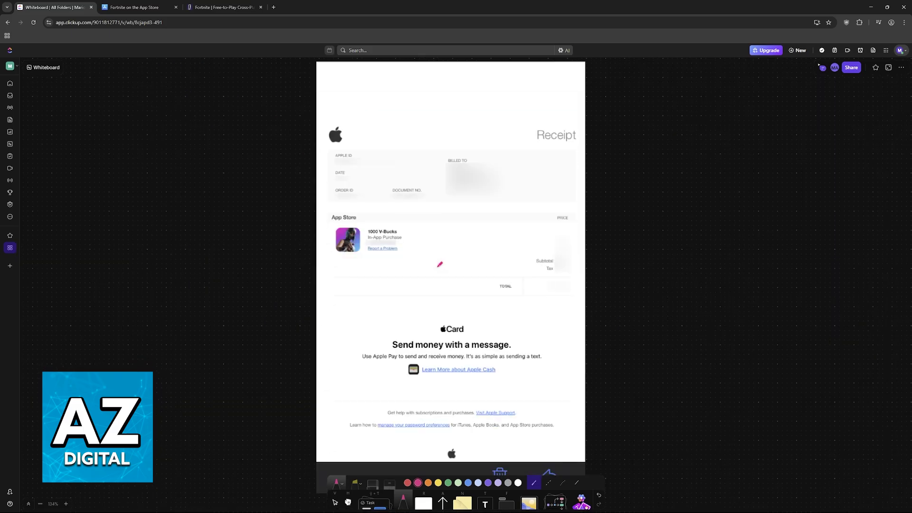
pyautogui.scroll(5, 527, 256)
pyautogui.scroll(8, 578, 301)
pyautogui.scroll(8, 577, 301)
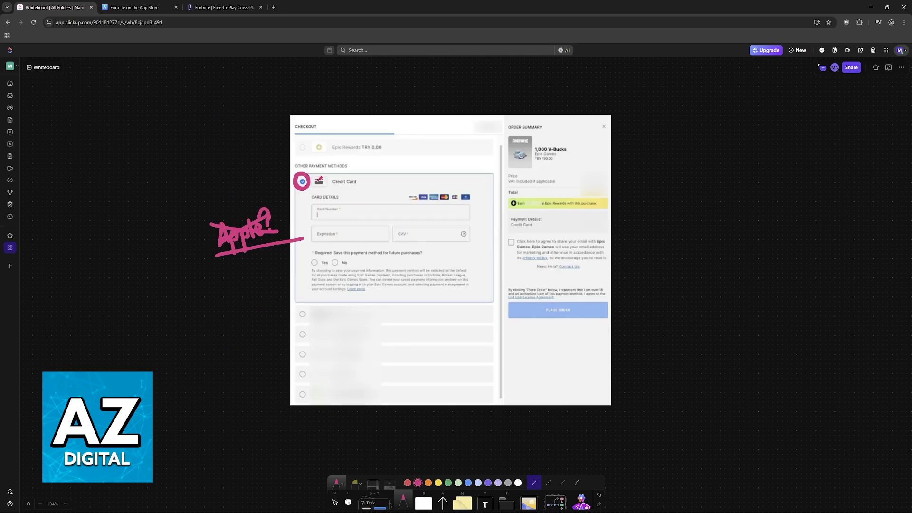
pyautogui.scroll(-10, 480, 229)
pyautogui.scroll(-8, 481, 229)
pyautogui.scroll(-3, 480, 229)
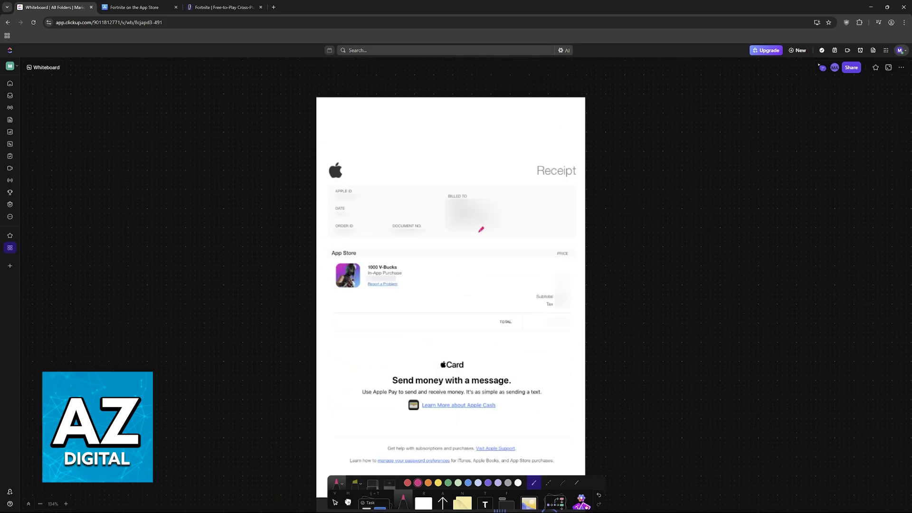
pyautogui.scroll(-2, 480, 230)
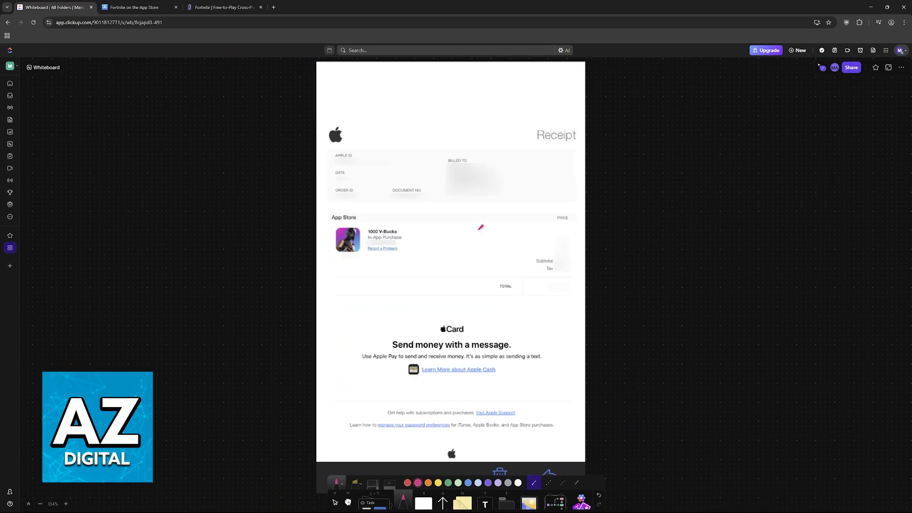
pyautogui.click(134, 8)
pyautogui.scroll(-5, 457, 215)
pyautogui.scroll(-3, 459, 254)
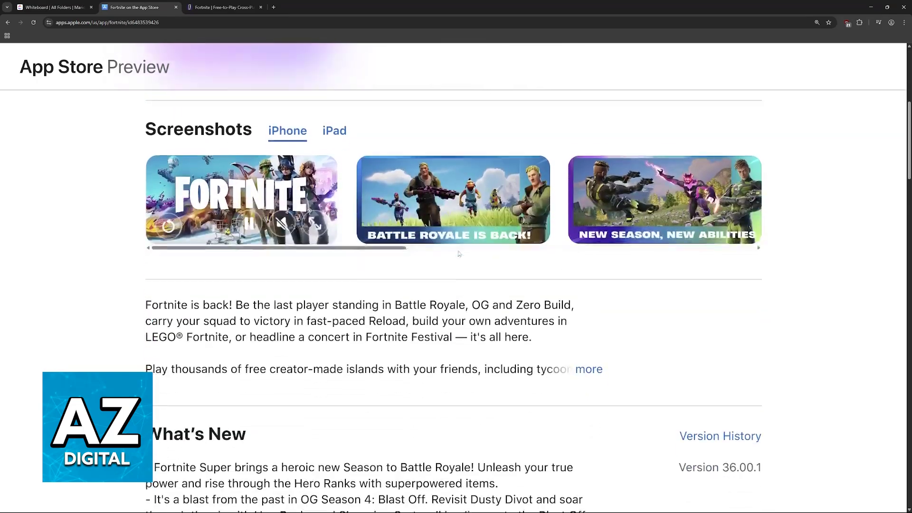
pyautogui.scroll(5, 459, 254)
pyautogui.scroll(5, 613, 328)
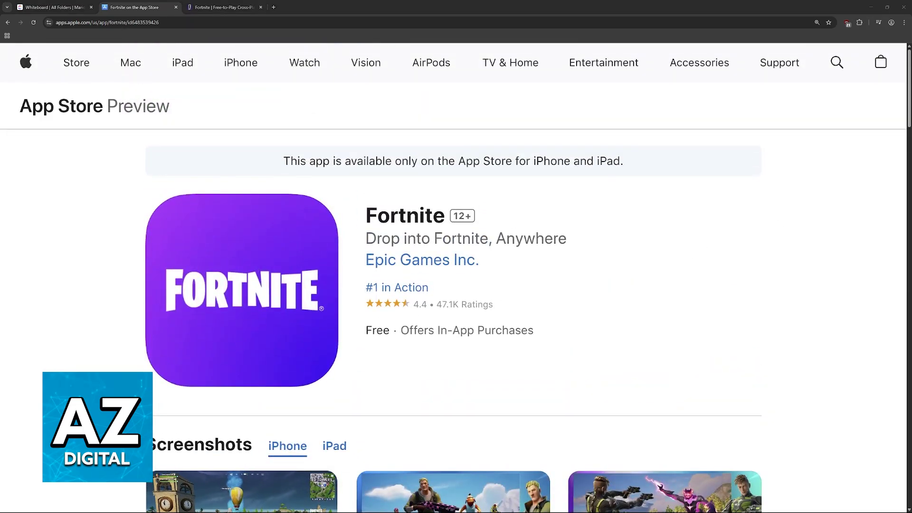
# Step: Draw a circled pink checkmark above in-app purchase on the V-Bucks screenshot
pyautogui.click(53, 8)
pyautogui.scroll(-5, 456, 213)
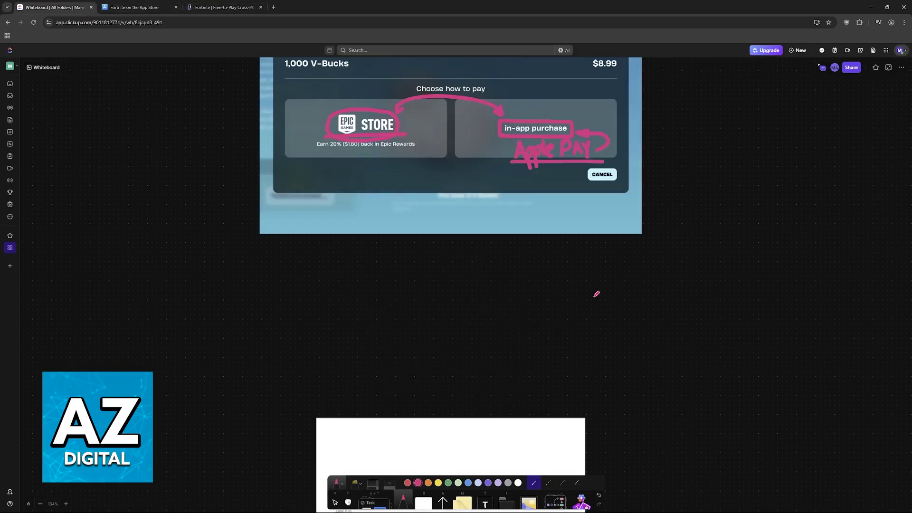
pyautogui.scroll(3, 596, 293)
pyautogui.scroll(2, 456, 284)
pyautogui.scroll(2, 452, 275)
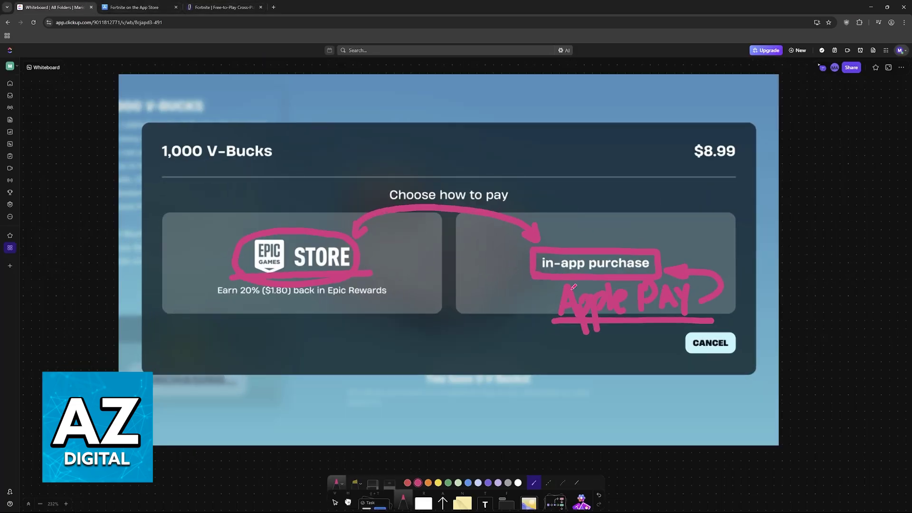
pyautogui.moveTo(667, 233)
pyautogui.mouseDown()
pyautogui.moveTo(681, 208)
pyautogui.moveTo(658, 222)
pyautogui.mouseUp()
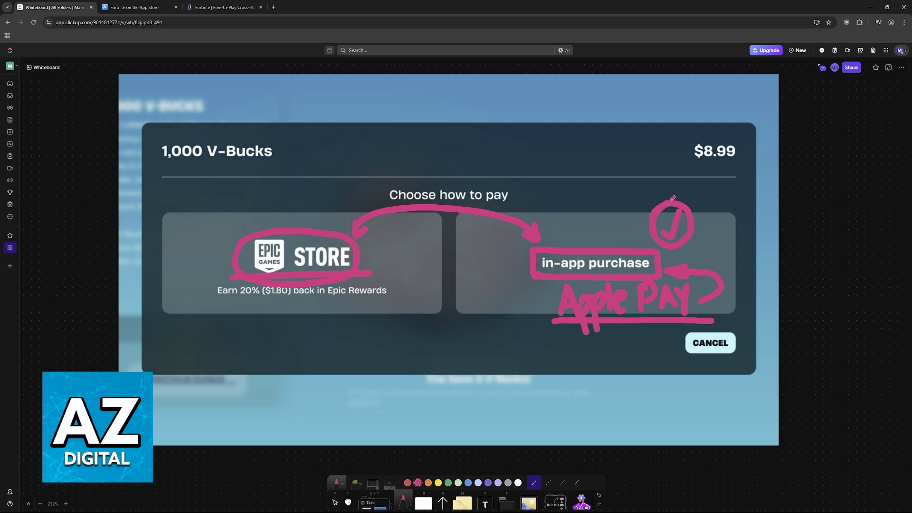